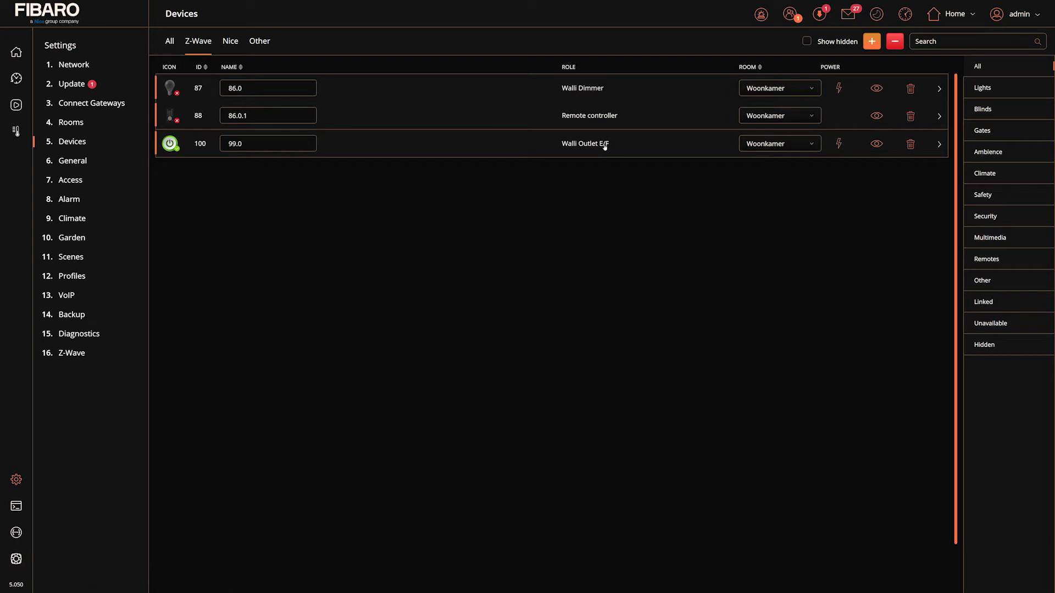
Review the Walli Outlet E/F's general, device configuration and advanced settings
click(939, 144)
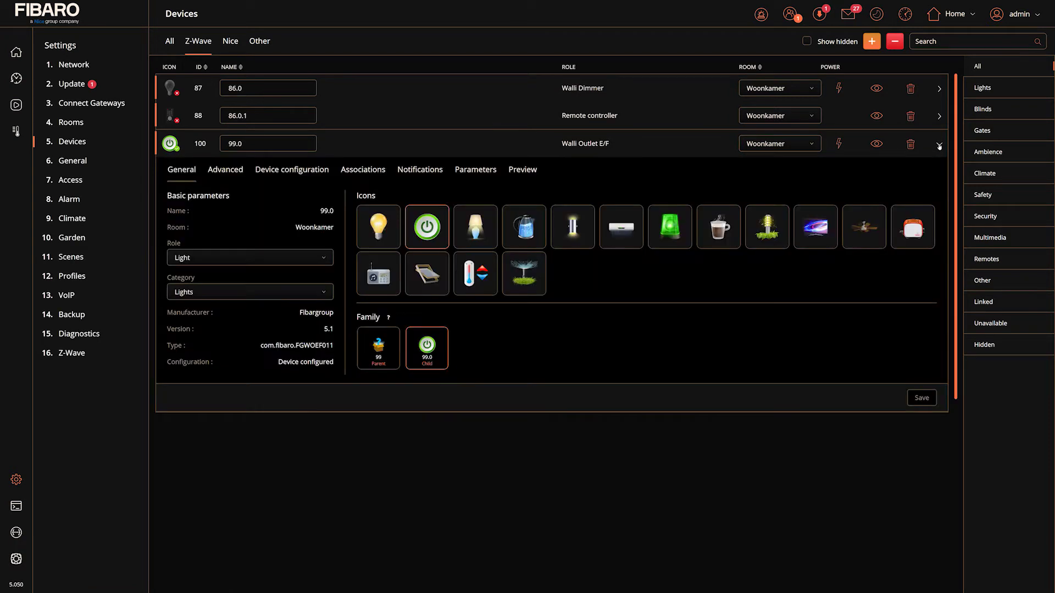
click(299, 174)
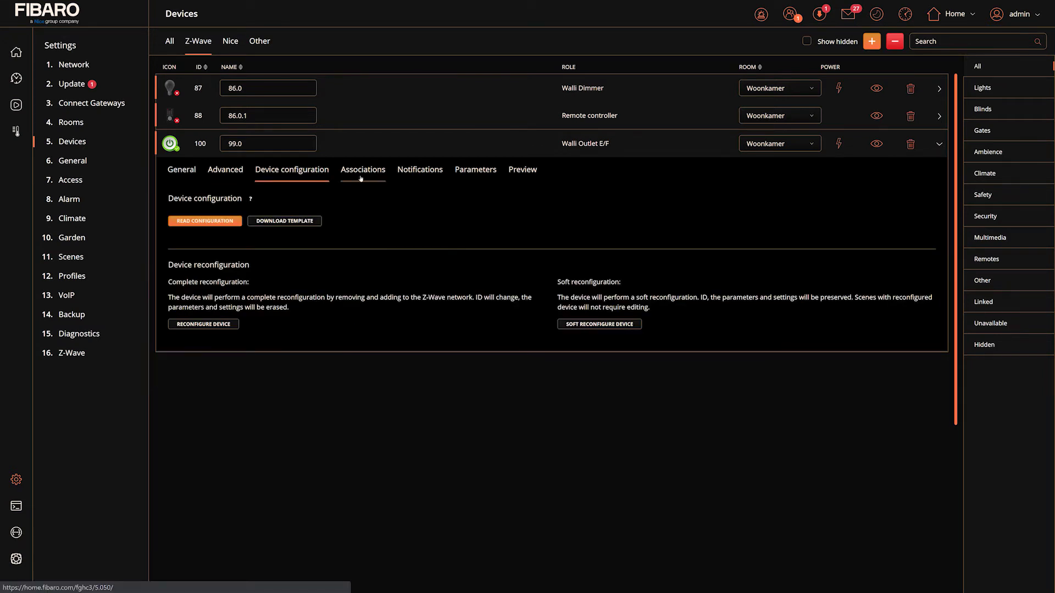
click(225, 170)
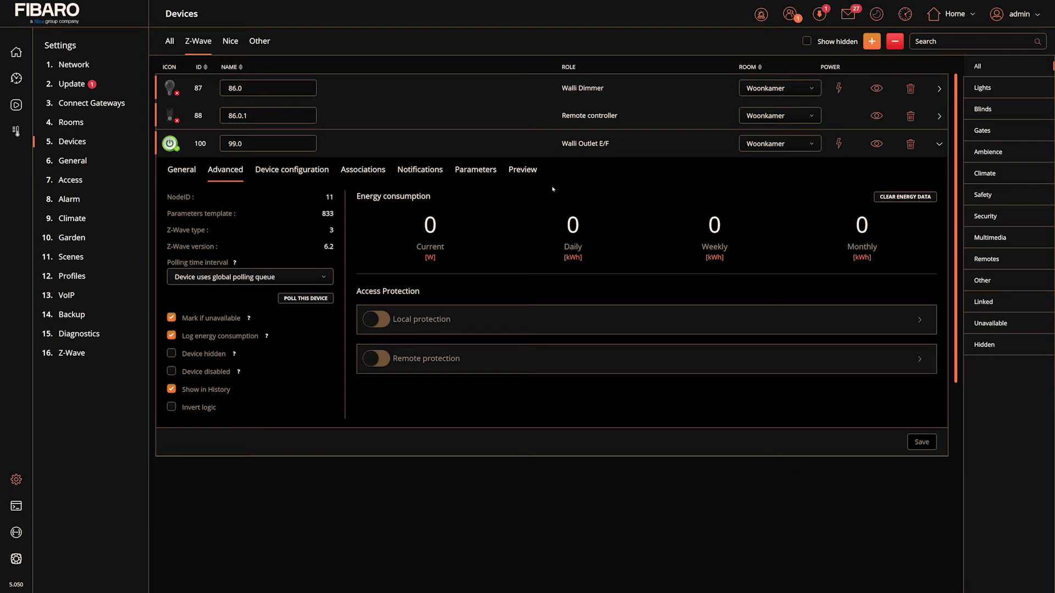
Examine the Walli Outlet's parameter list and the colour options of parameter 11, LED frame – colour when ON, and collapse the device details
click(466, 171)
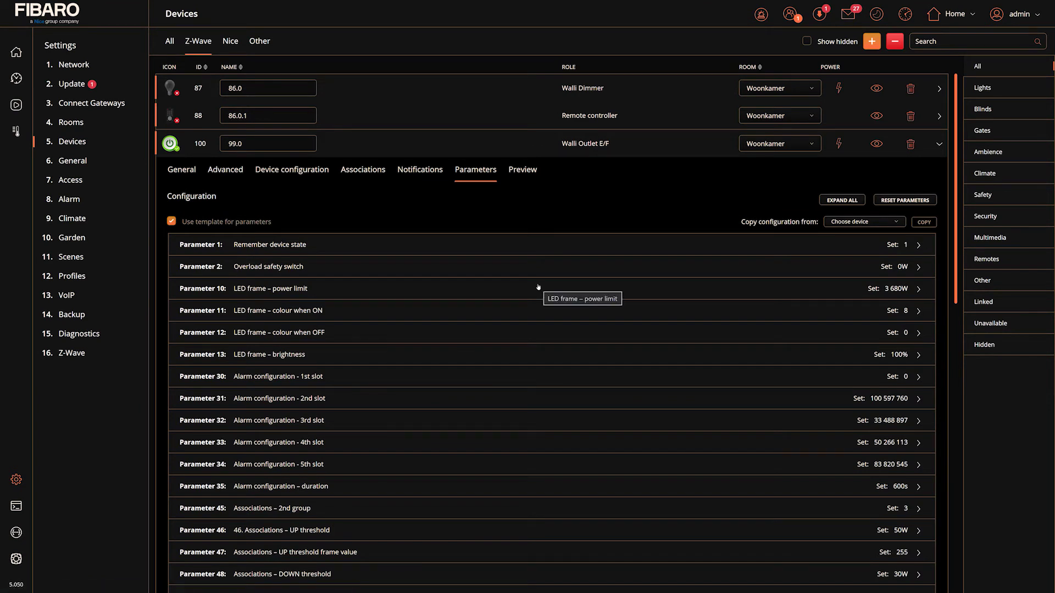
scroll(538, 287, down, 3)
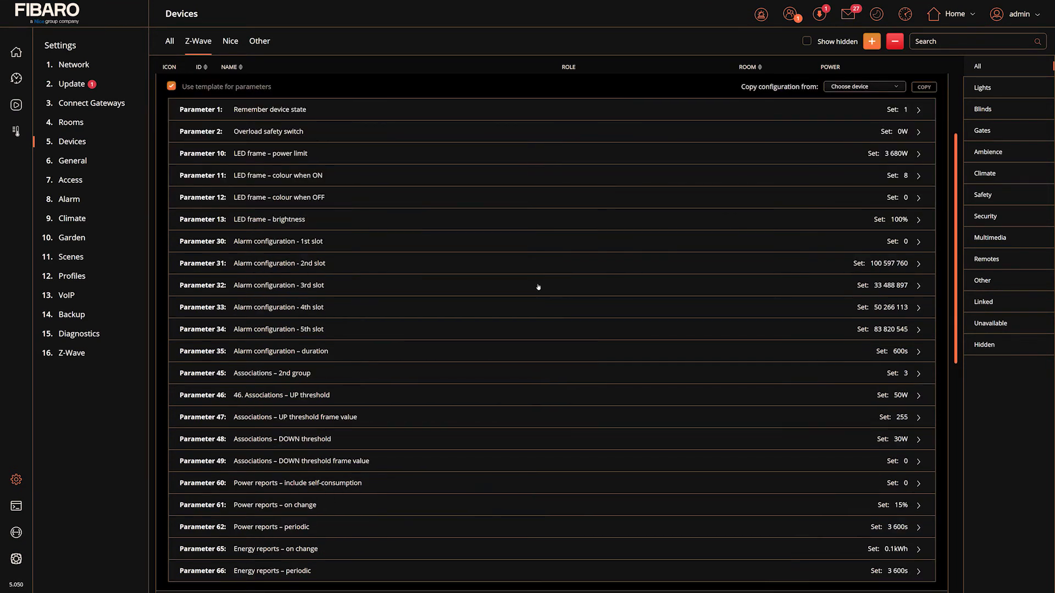
click(300, 176)
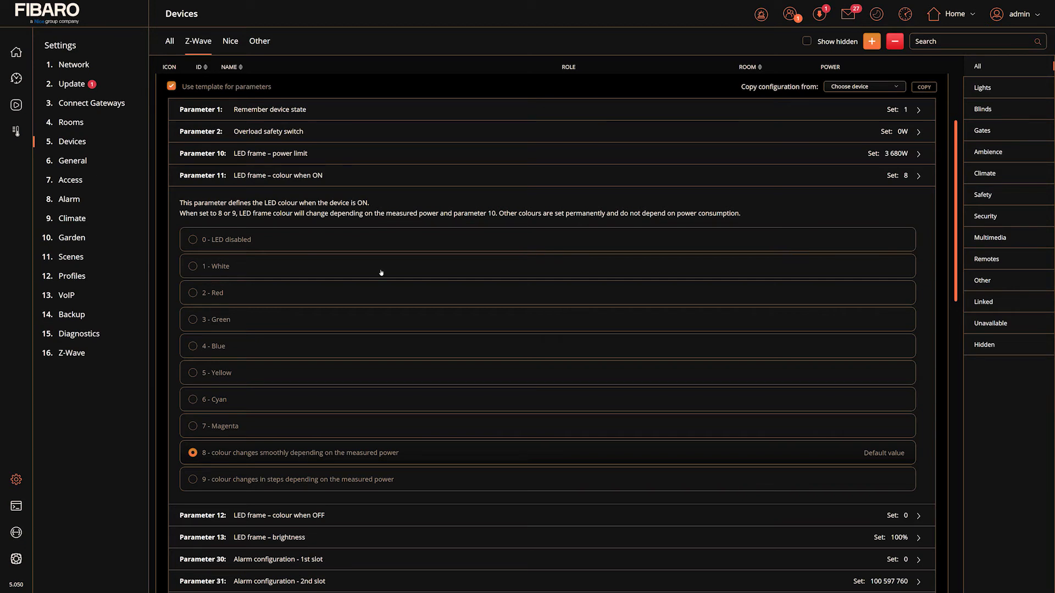
scroll(381, 273, up, 3)
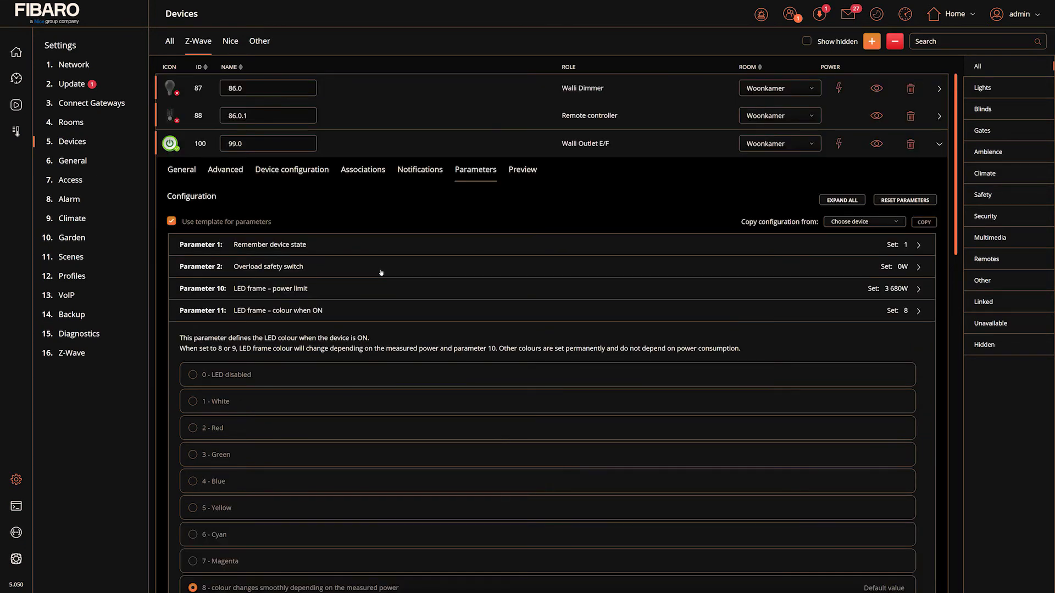
click(411, 149)
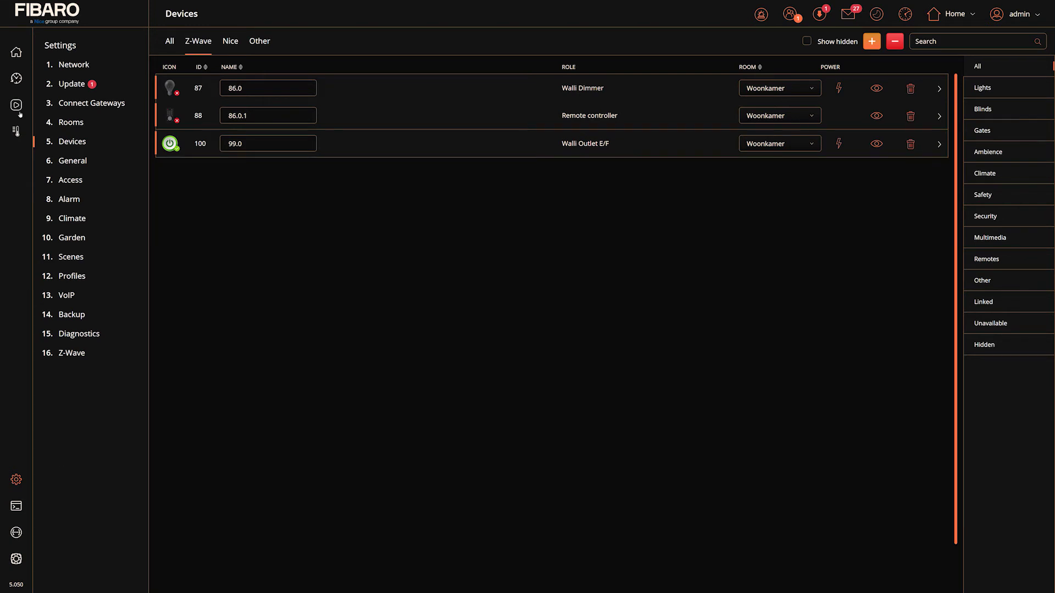
Test the power switch of outlet 99.0 on the dashboard and view its consumption details
click(19, 55)
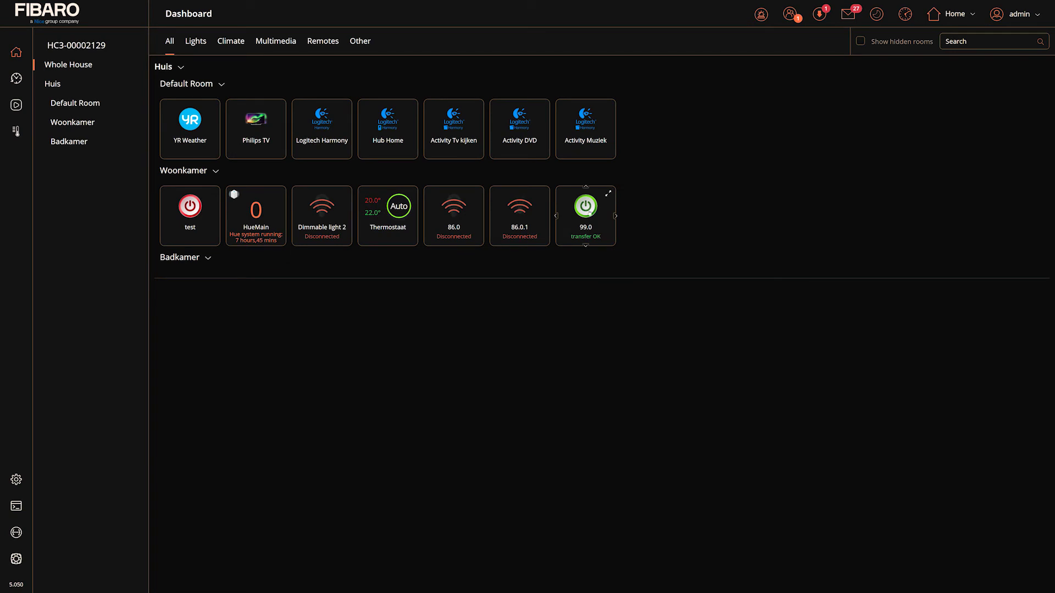
click(590, 212)
click(589, 213)
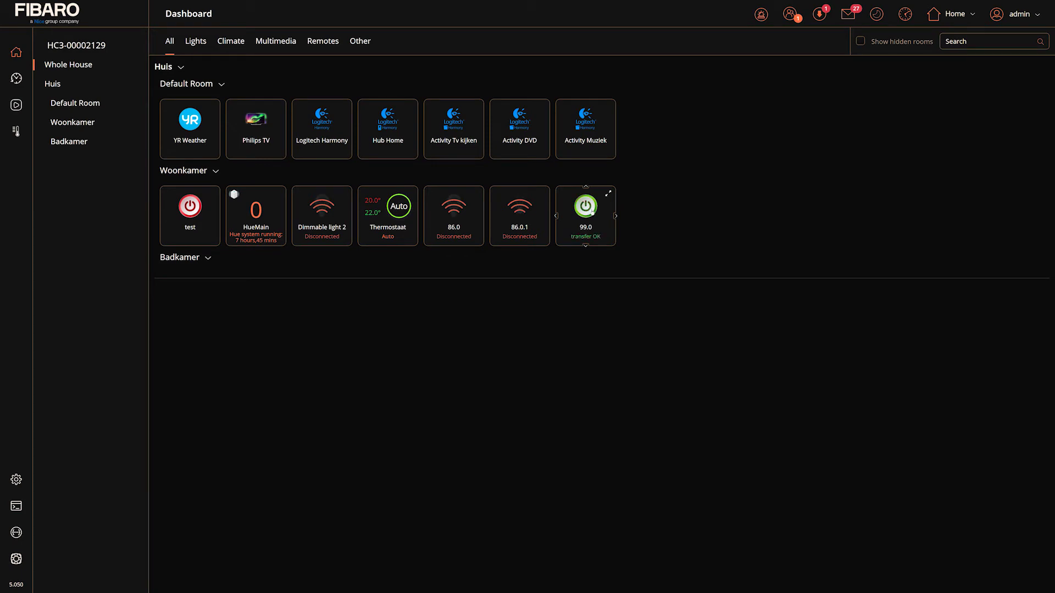
click(608, 193)
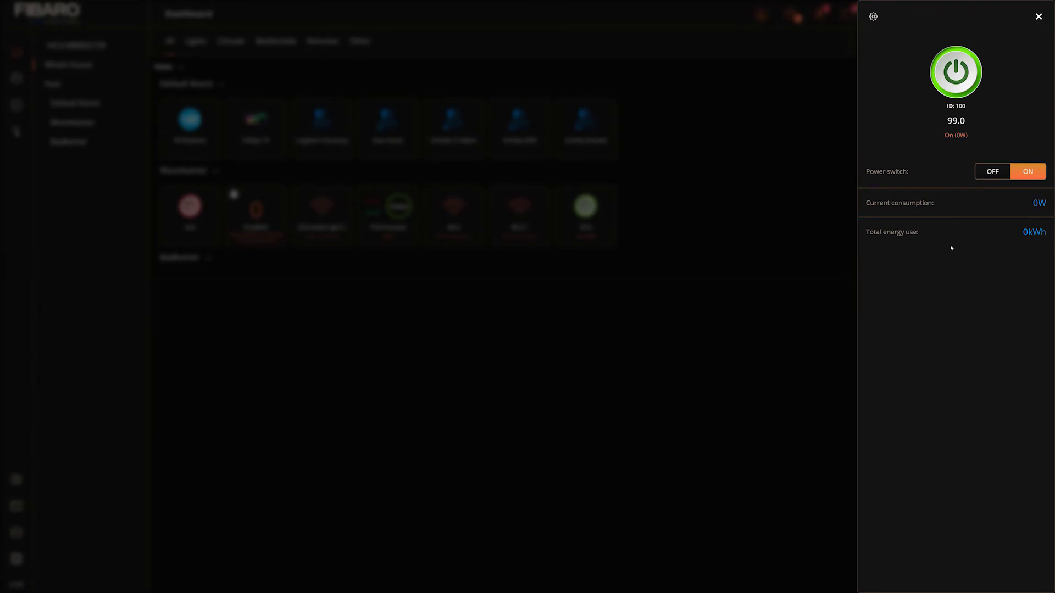
click(598, 339)
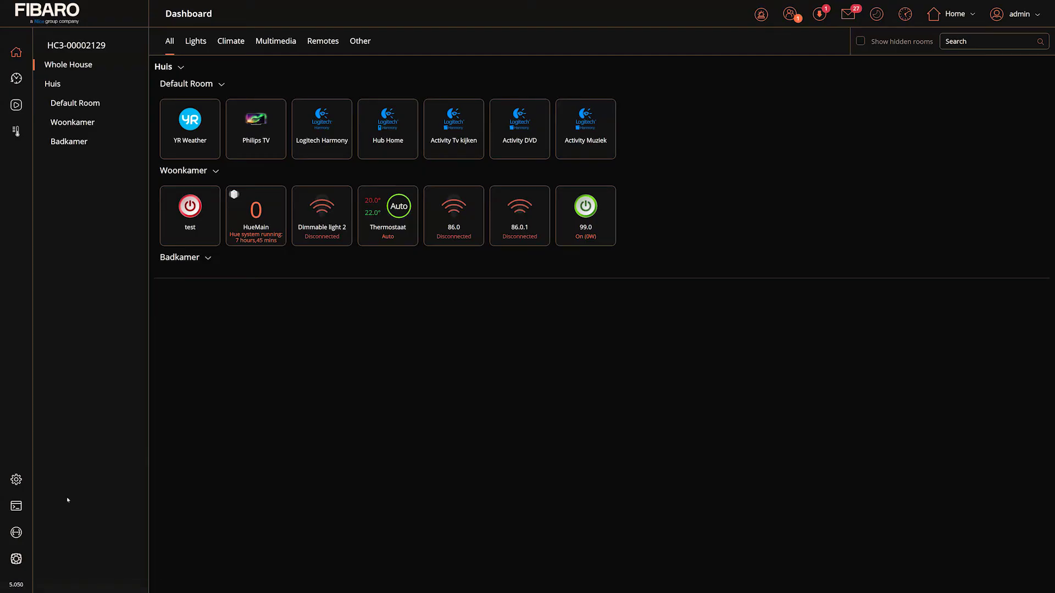
Create a new block scene named "Walli test" with the popcorn icon and save it
click(16, 480)
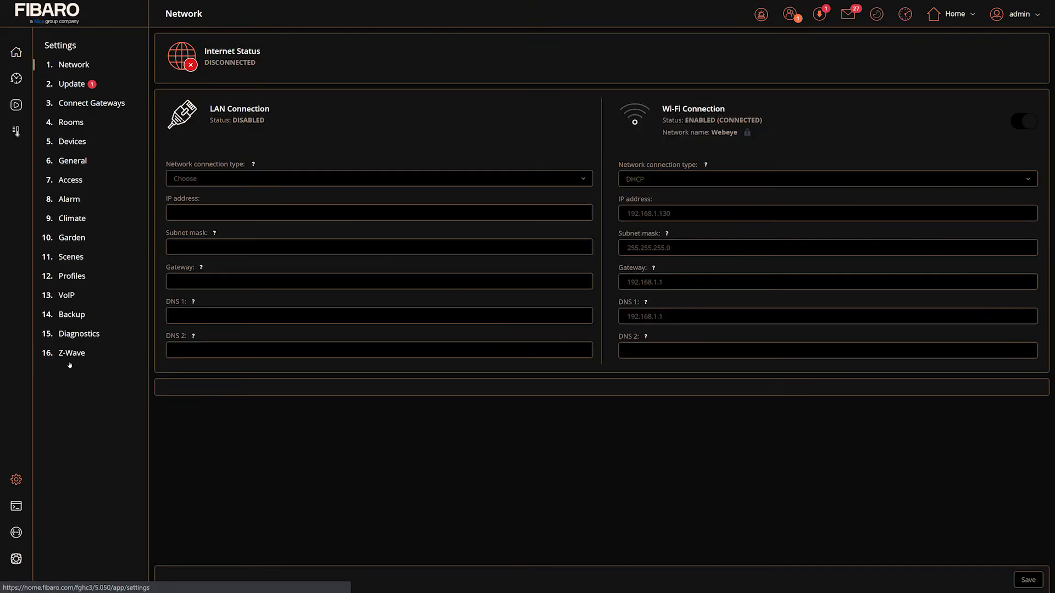
click(73, 258)
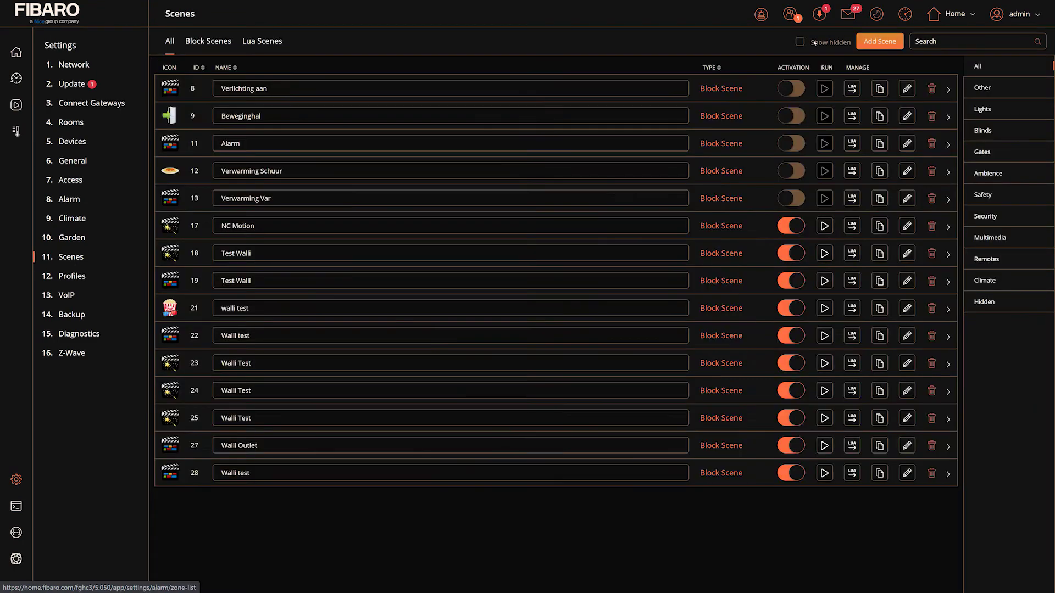
click(874, 41)
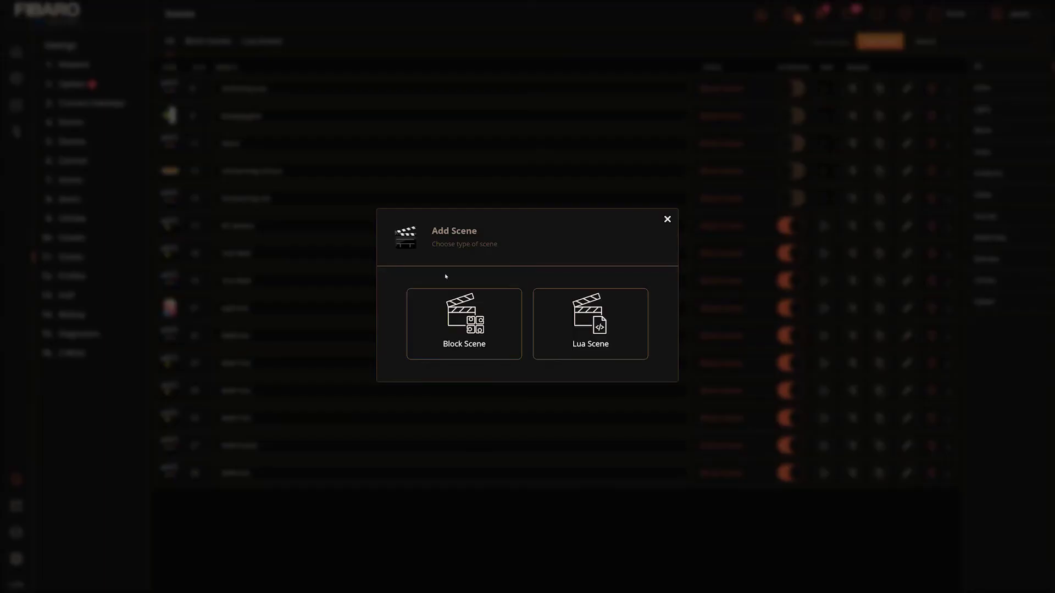
click(453, 307)
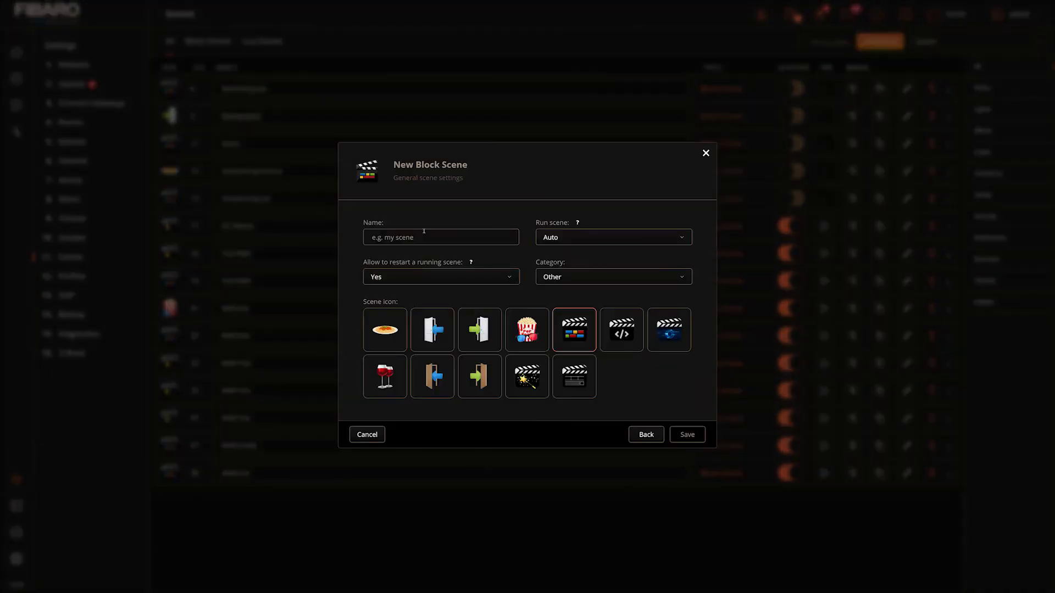
text(Walli test)
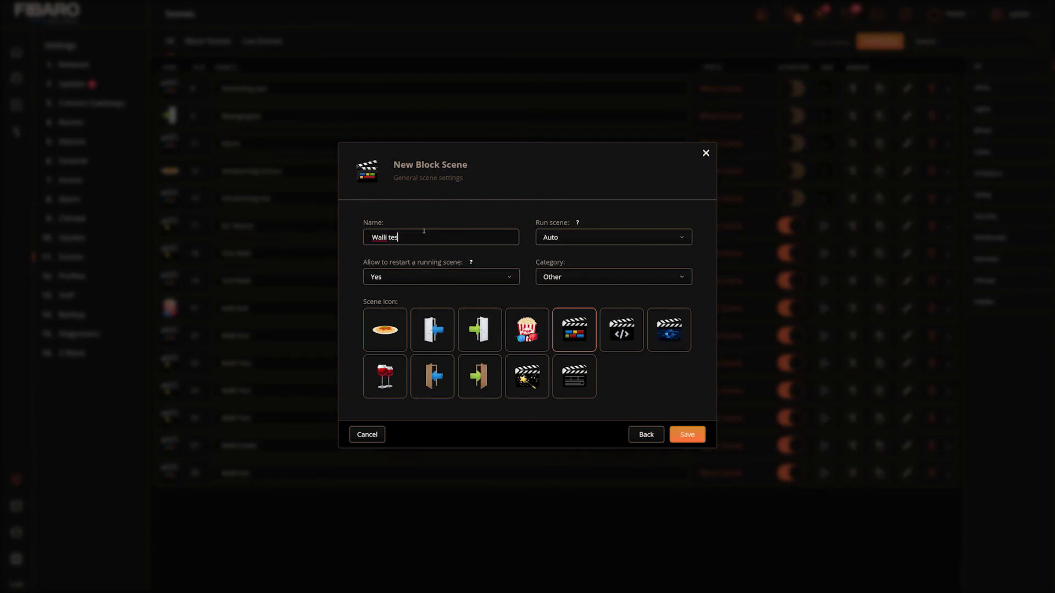
click(527, 330)
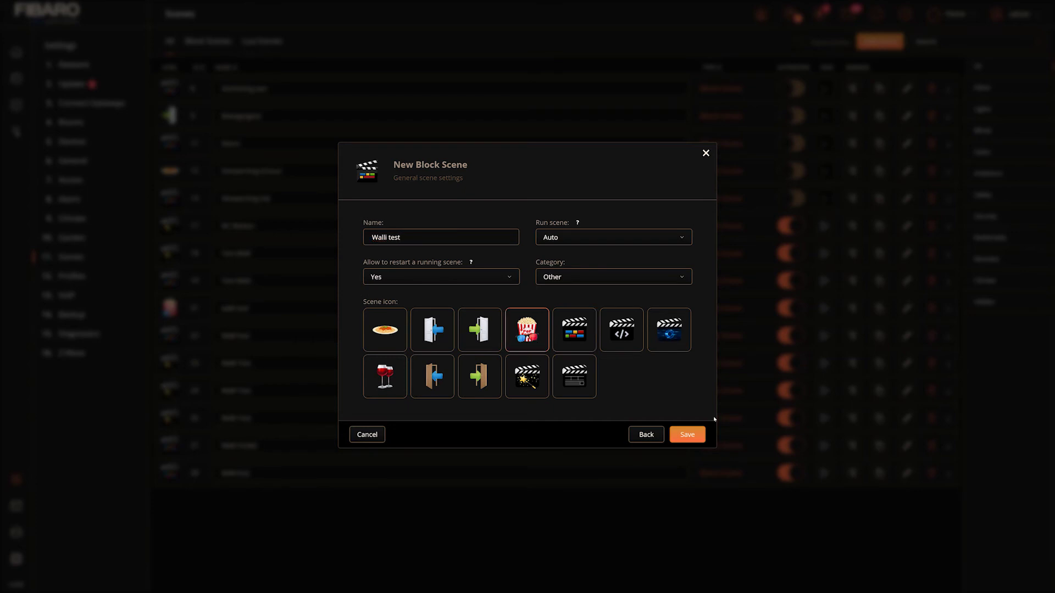
click(687, 434)
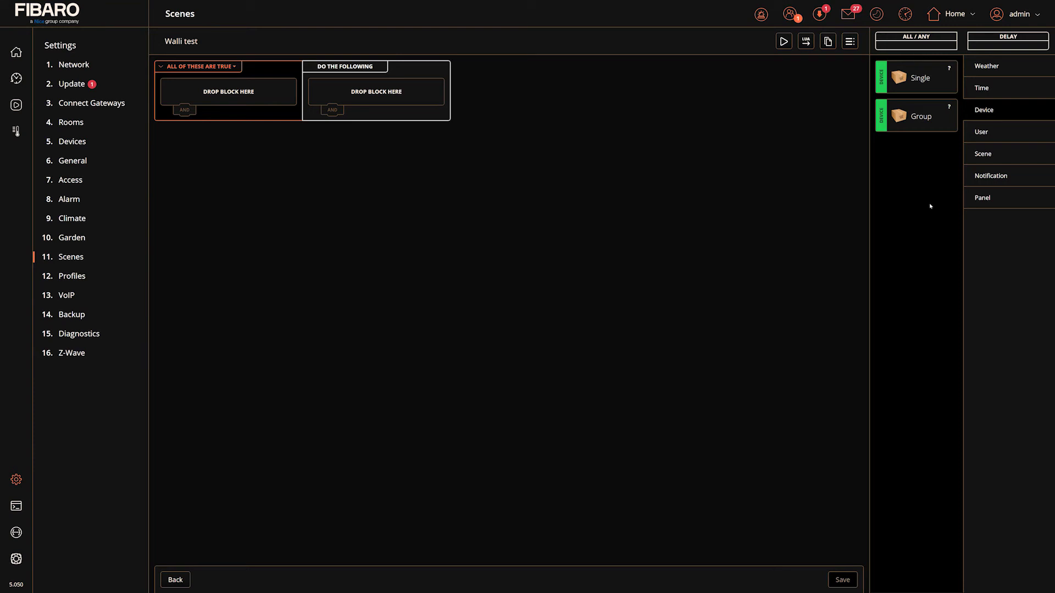
Add a single-device condition for outlet 99.0 in Huis | Woonkamer with State == Turned on
drag(922, 77, 218, 104)
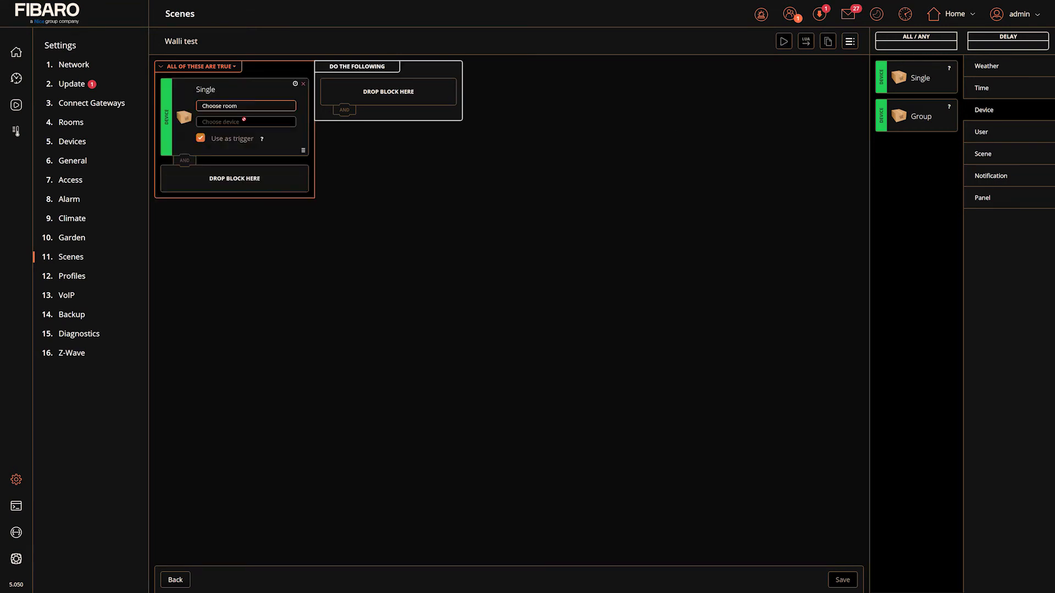
click(239, 107)
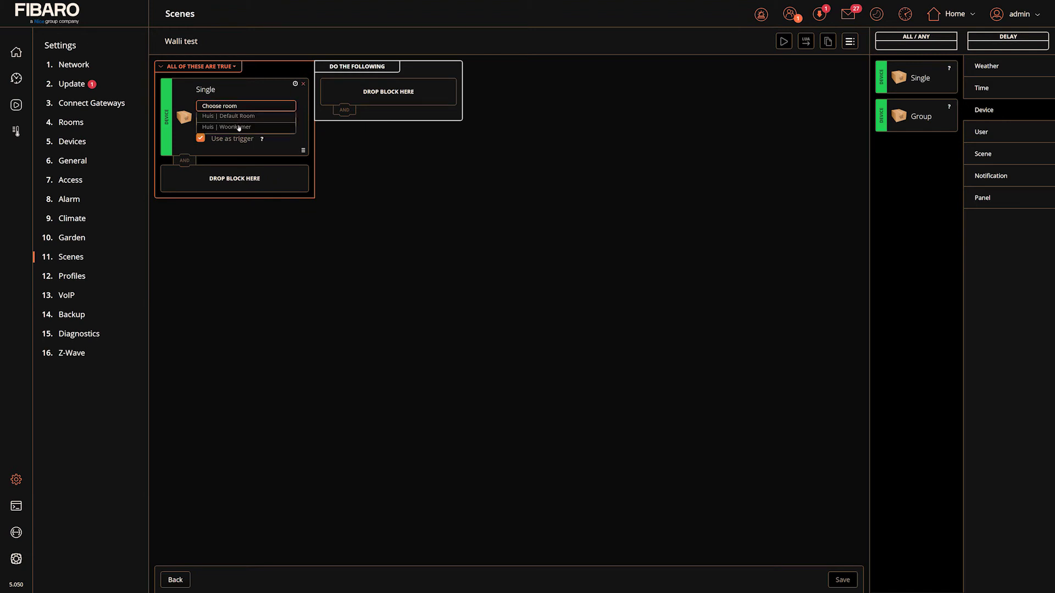
click(239, 127)
click(239, 126)
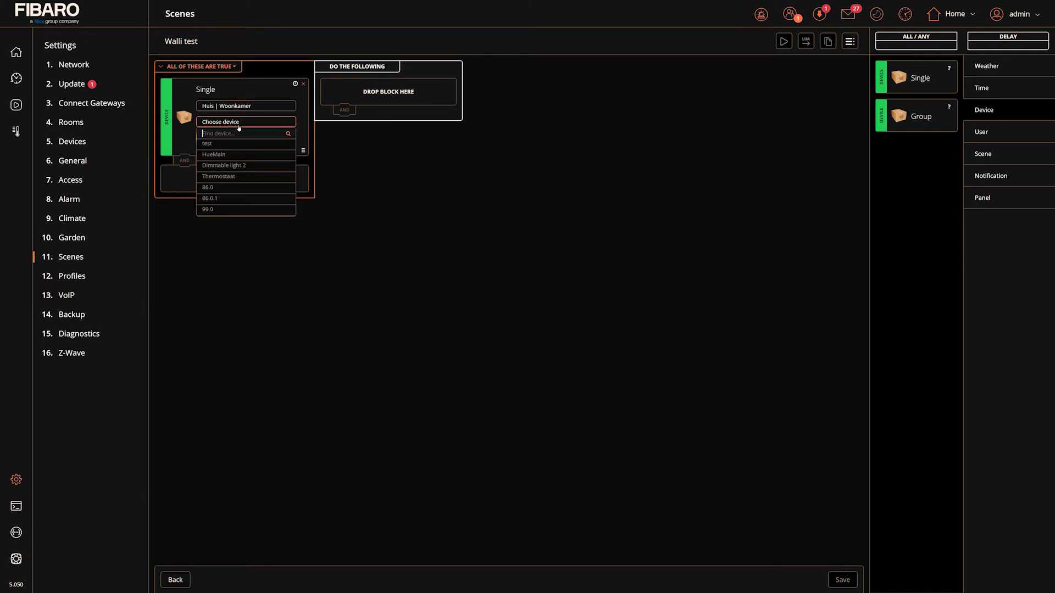
click(212, 211)
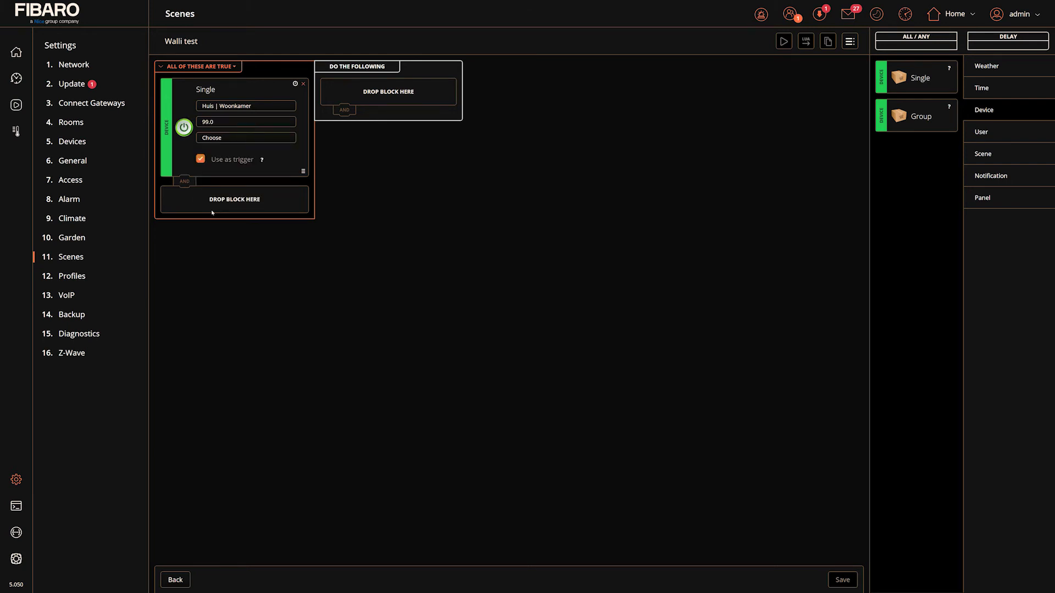
click(254, 138)
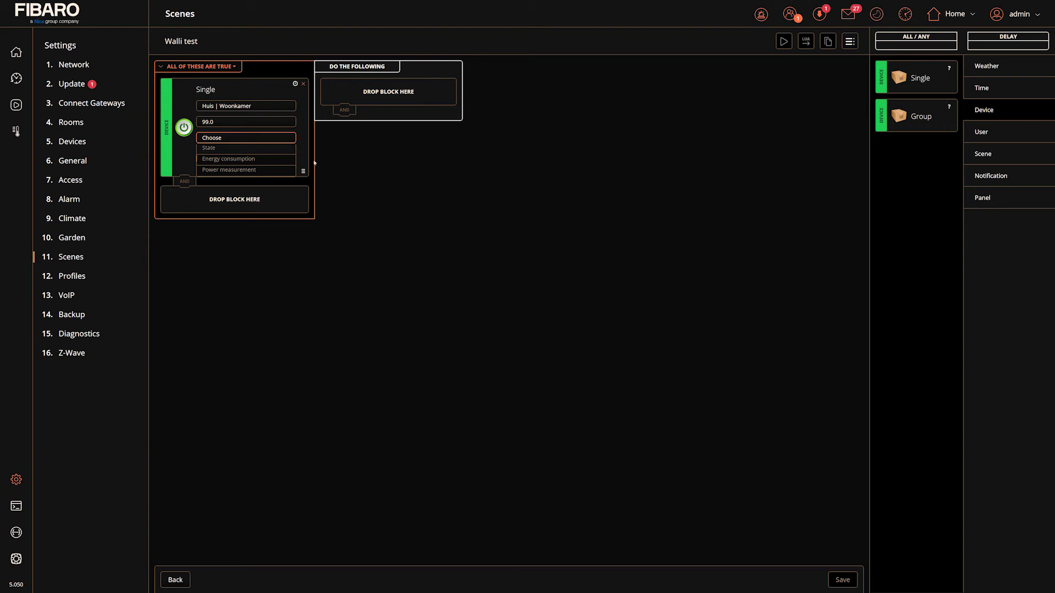
click(237, 148)
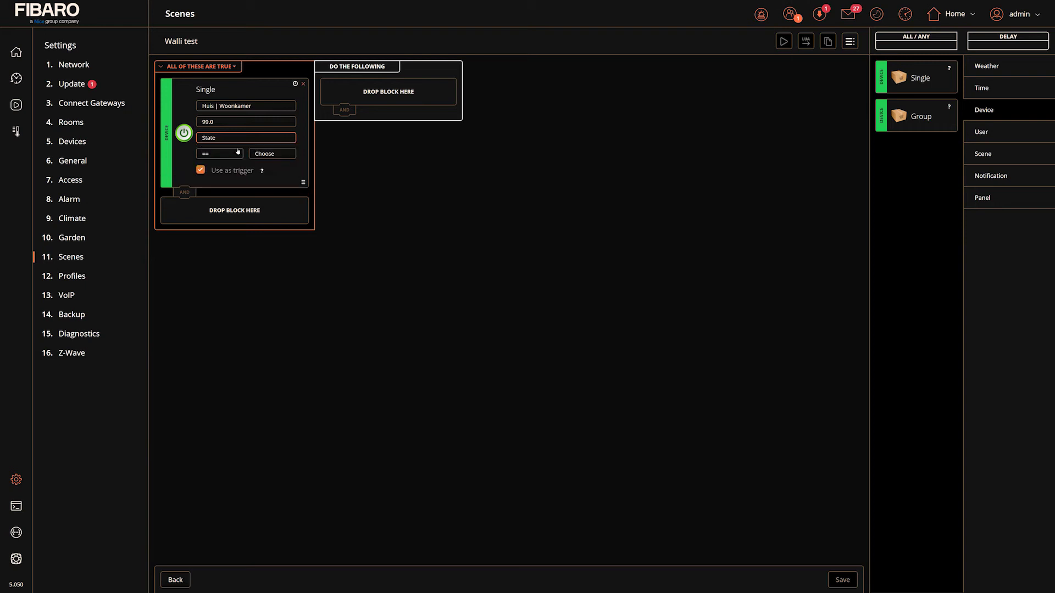
click(271, 155)
click(269, 175)
Add a single-device action for outlet 99.0 in Huis | Woonkamer that sets the ring on colour, and browse the colour choices
drag(557, 130, 387, 102)
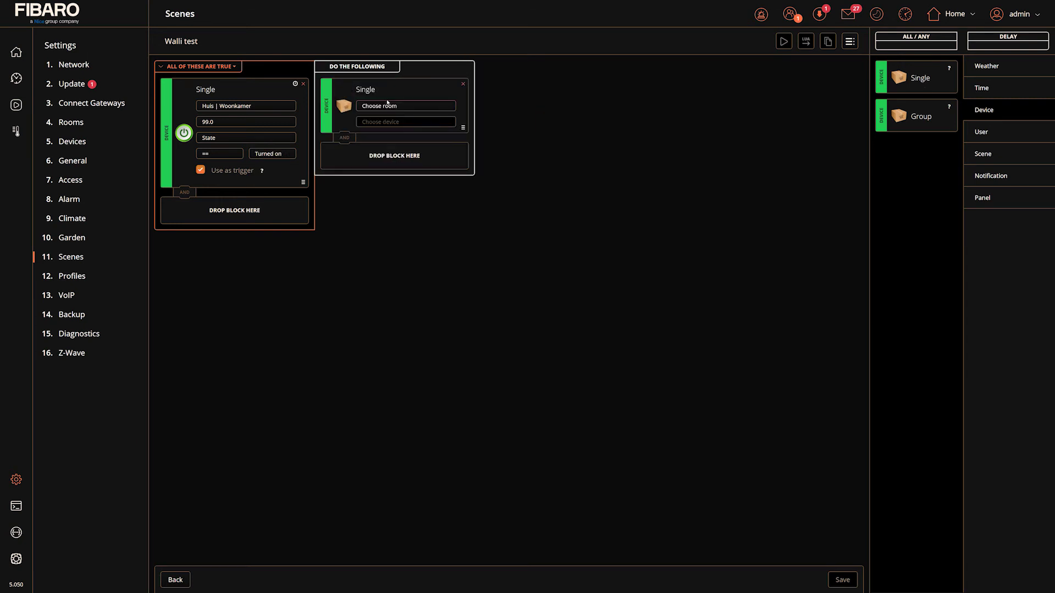
click(408, 106)
click(408, 113)
click(389, 122)
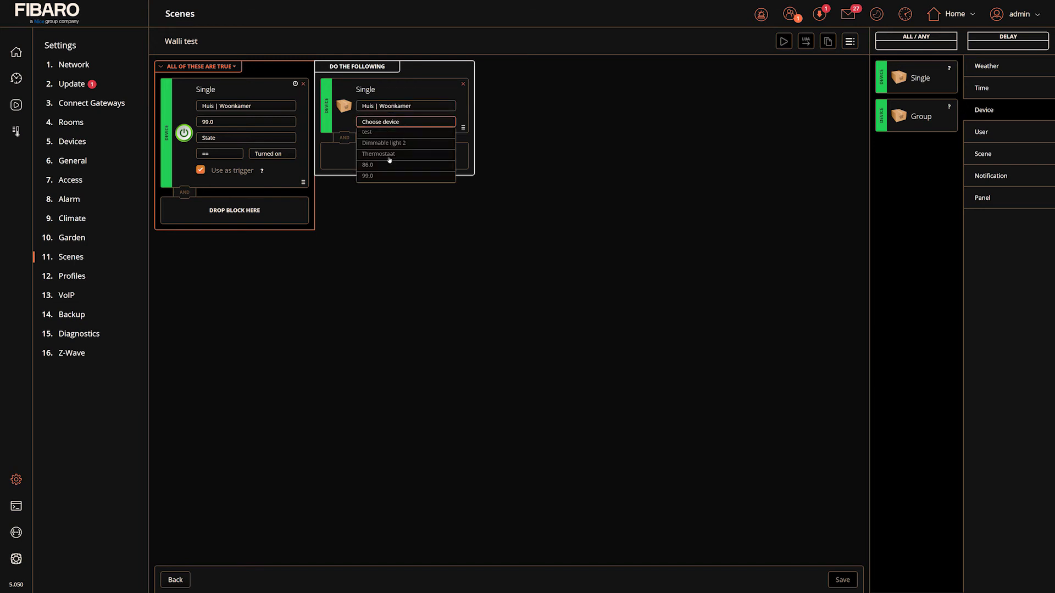
click(376, 175)
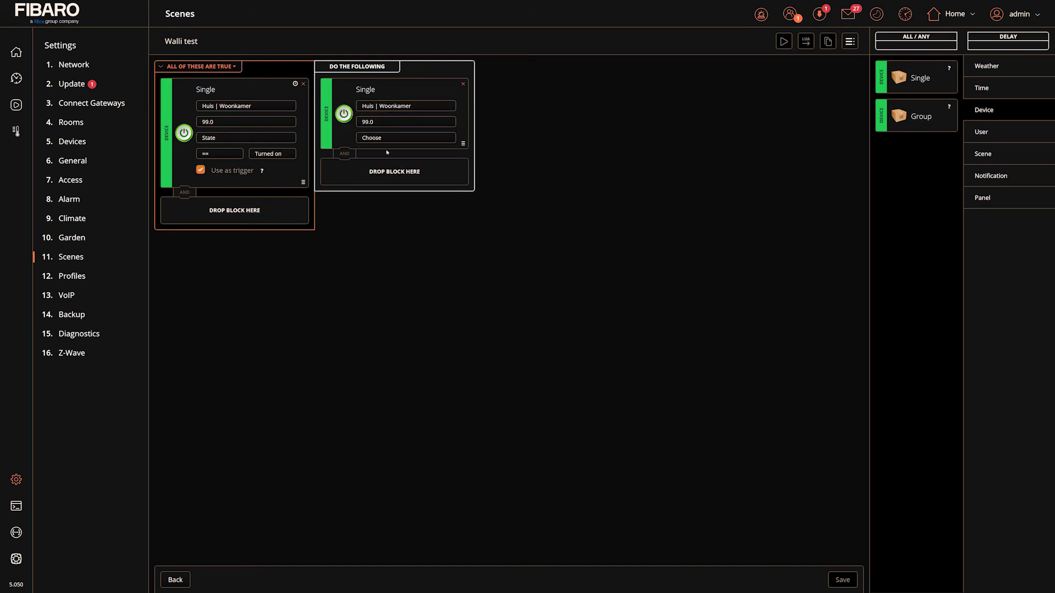
click(397, 138)
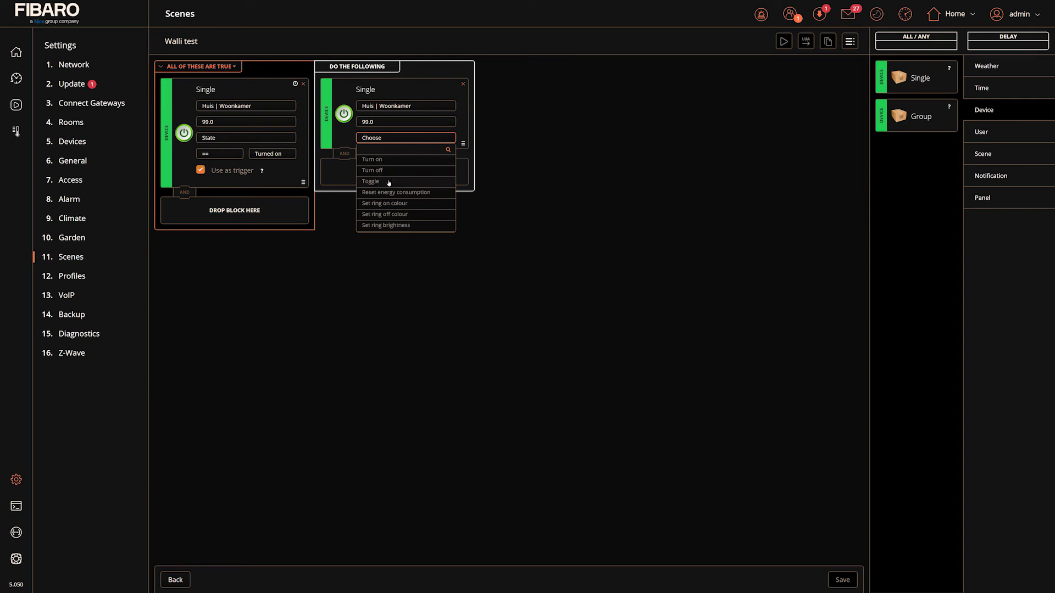
click(411, 204)
click(437, 141)
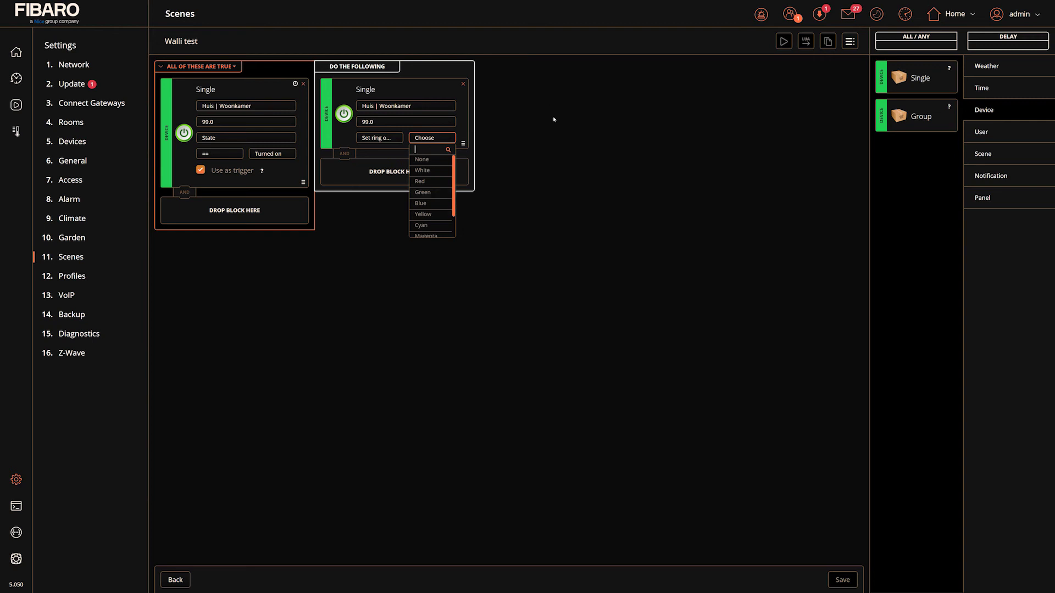
scroll(434, 222, down, 1)
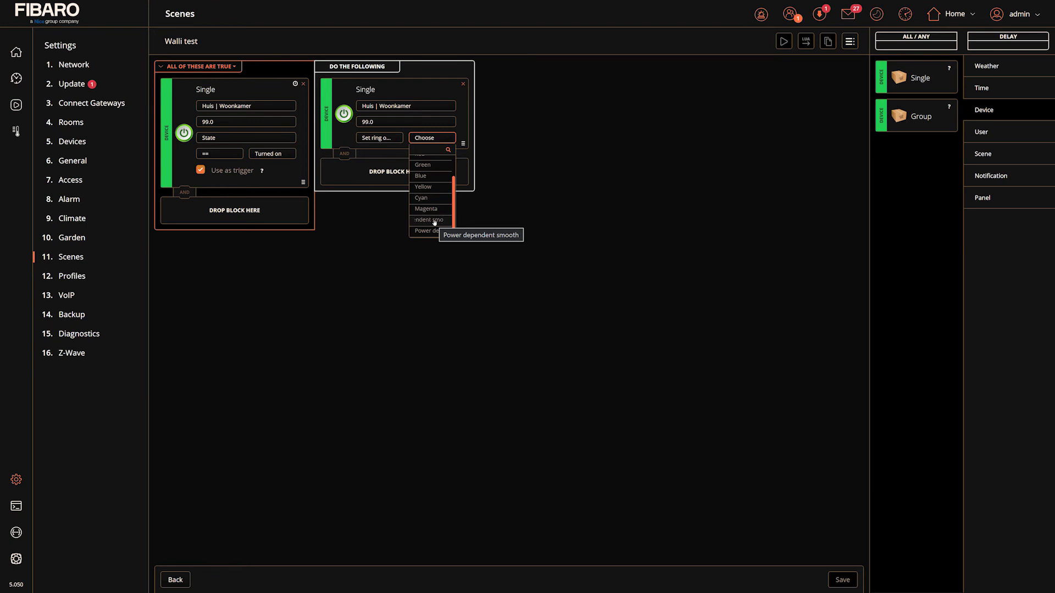
Delete the single-device action and the single-device condition from the scene
click(463, 84)
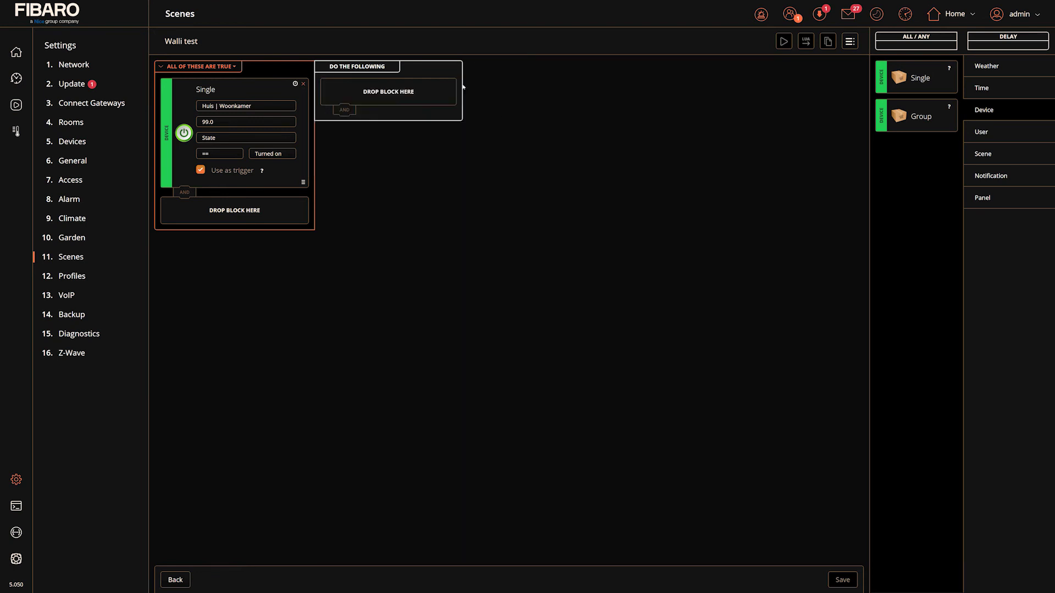
click(303, 83)
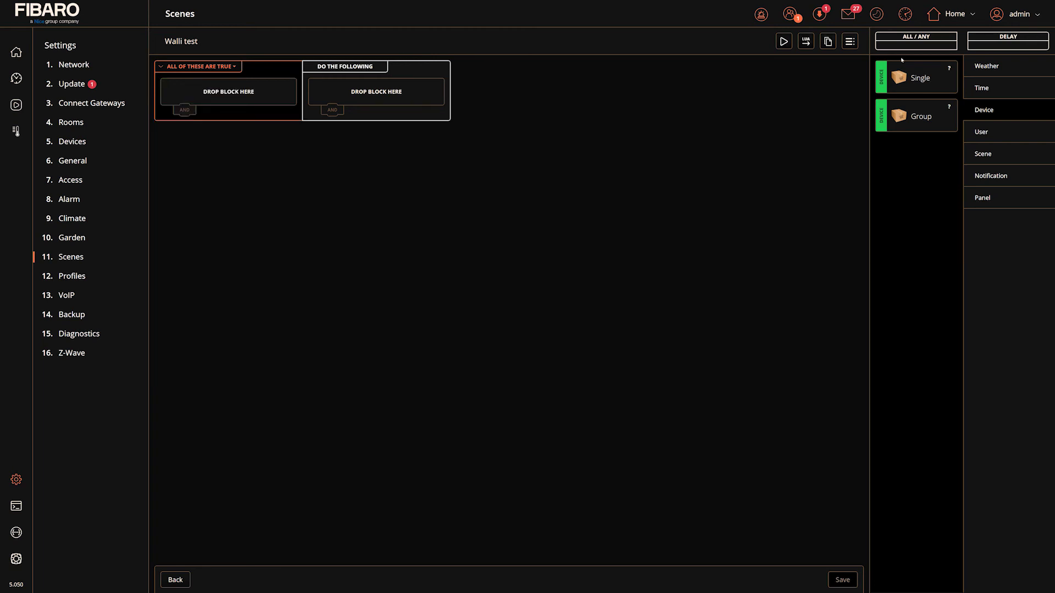
Add a Sunrise & Sunset time condition to the scene and set it to At sunset
click(998, 91)
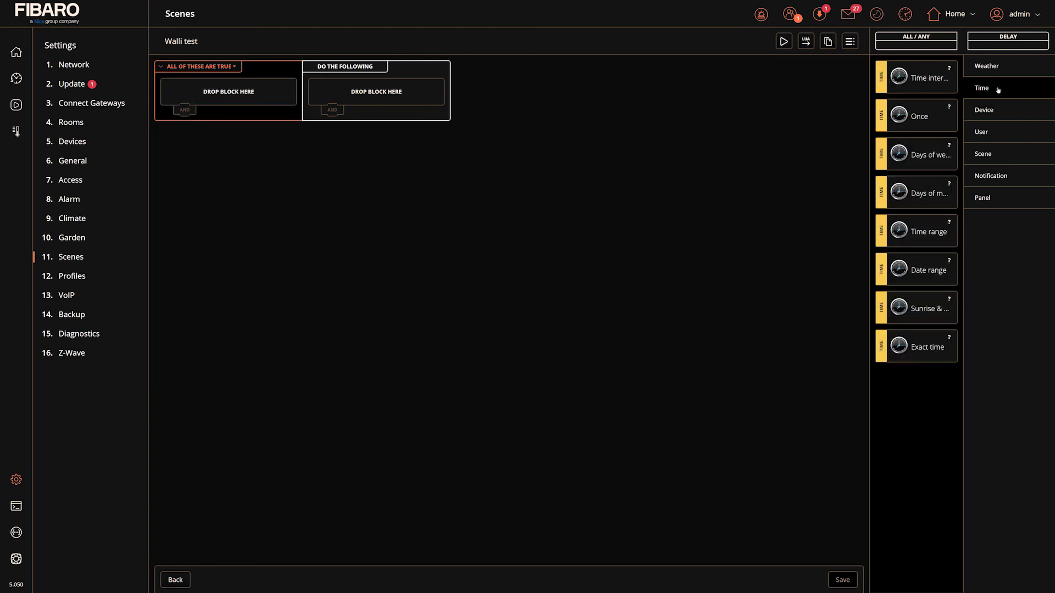
drag(915, 308, 229, 98)
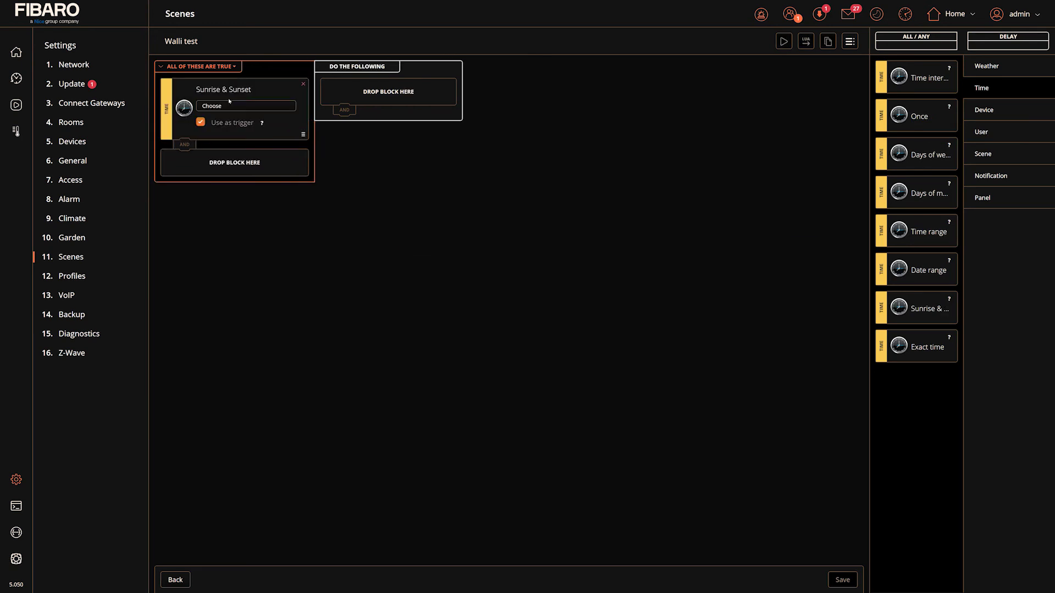
click(247, 104)
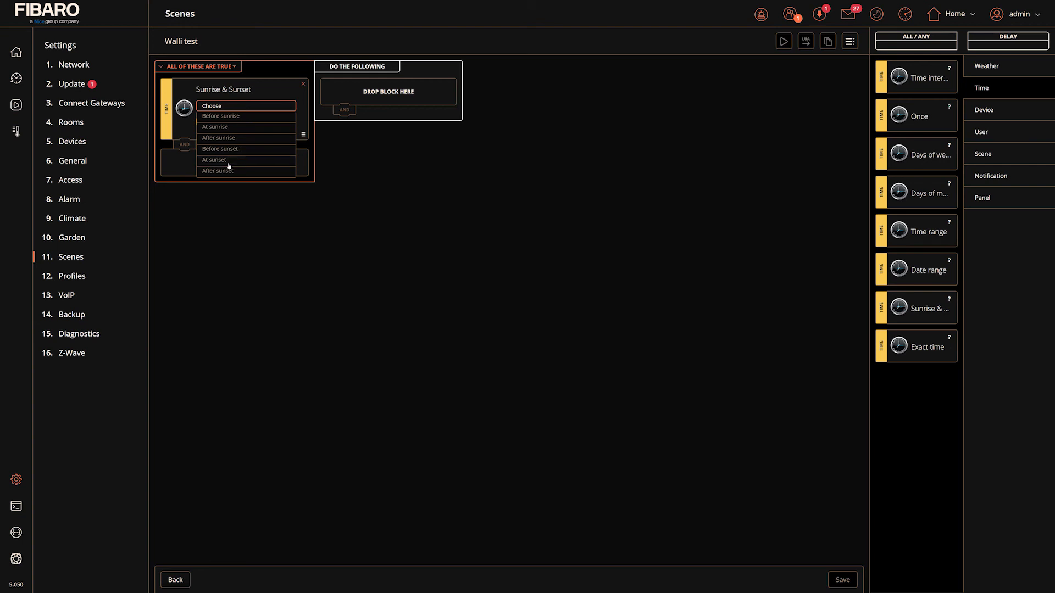
click(229, 160)
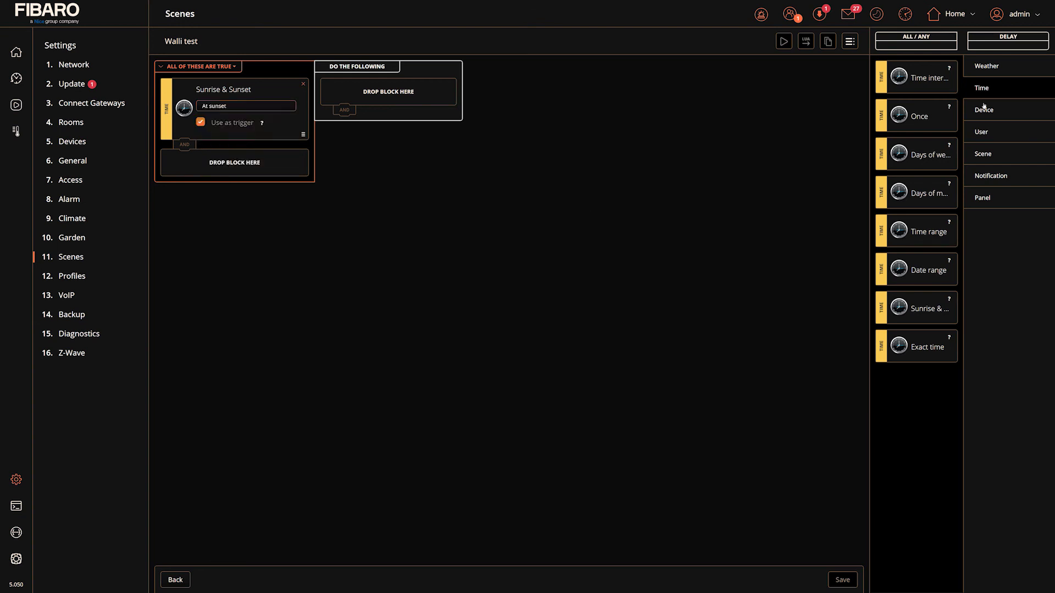
Add a GPS Location condition for user admin with Enters and the location HC3-00002129
click(993, 132)
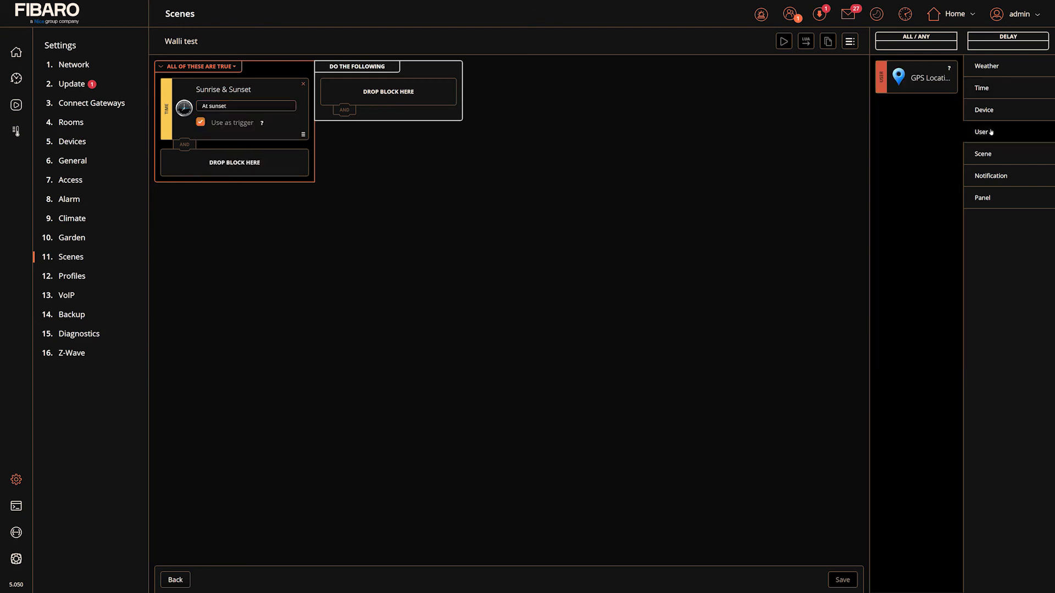
drag(923, 77, 235, 180)
click(234, 179)
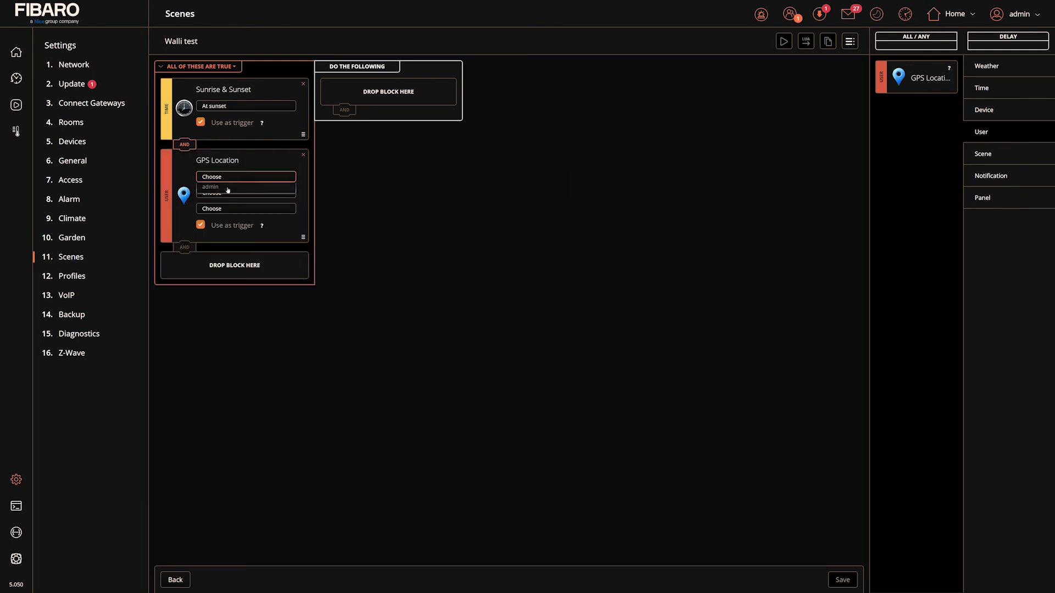
click(228, 188)
click(225, 192)
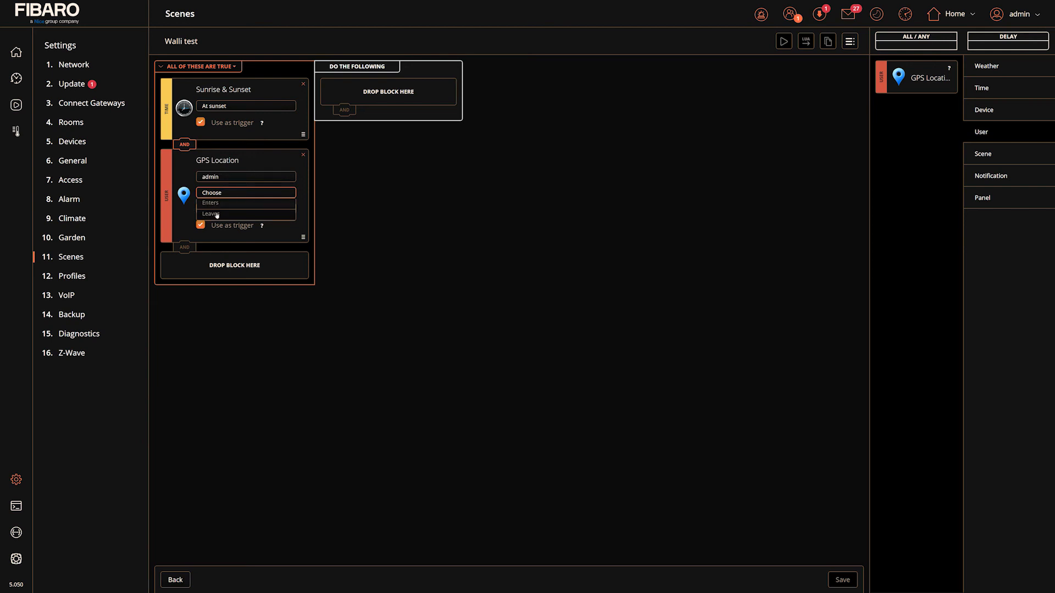
click(220, 204)
click(221, 208)
click(215, 218)
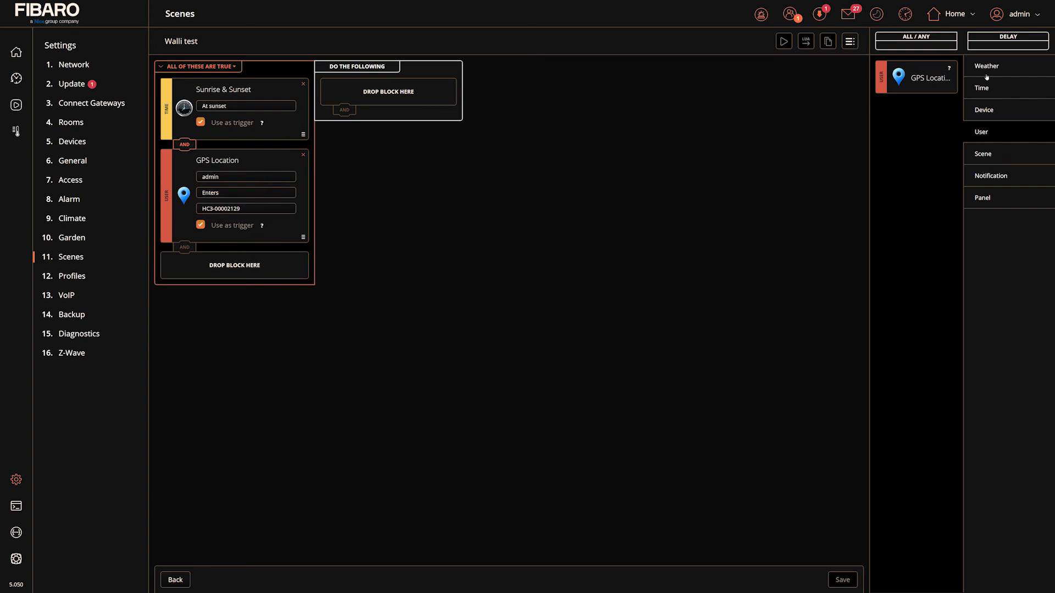
Add a single-device action that turns on outlet 99.0 in Huis | Woonkamer
click(992, 111)
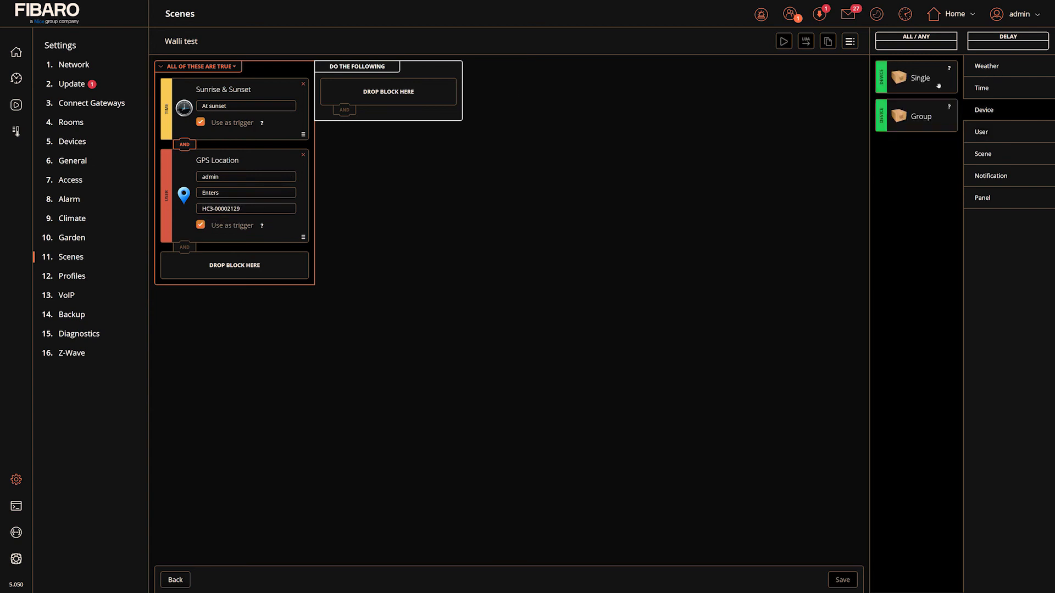
drag(366, 97, 394, 101)
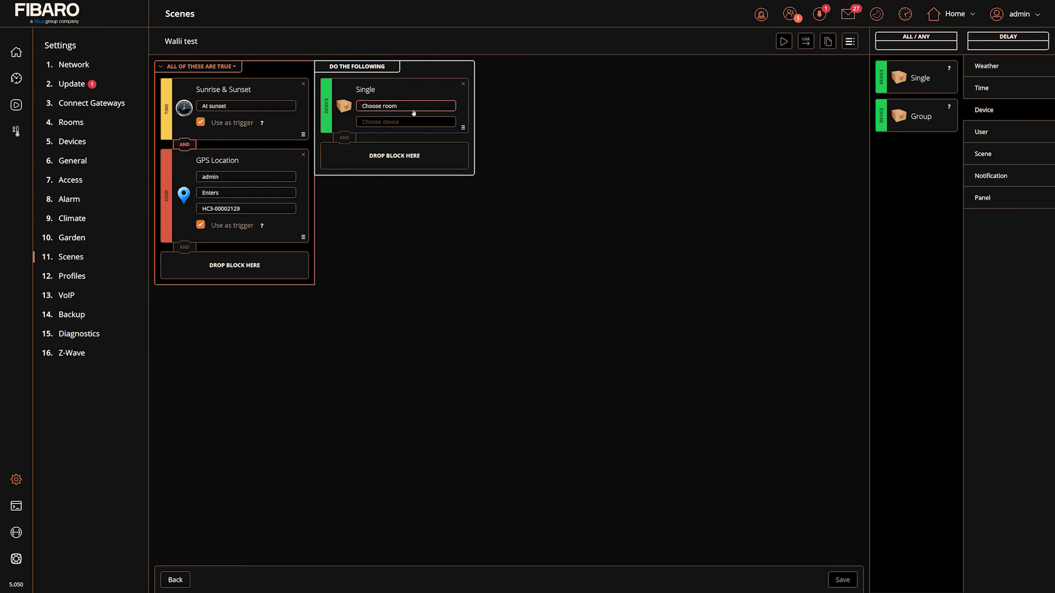
click(414, 112)
click(401, 129)
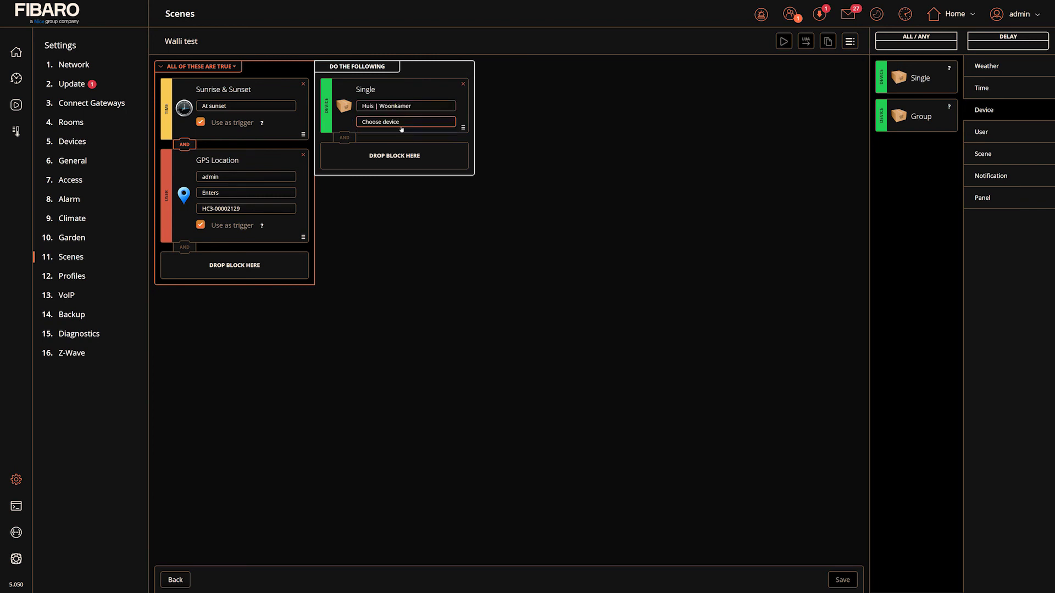
click(402, 127)
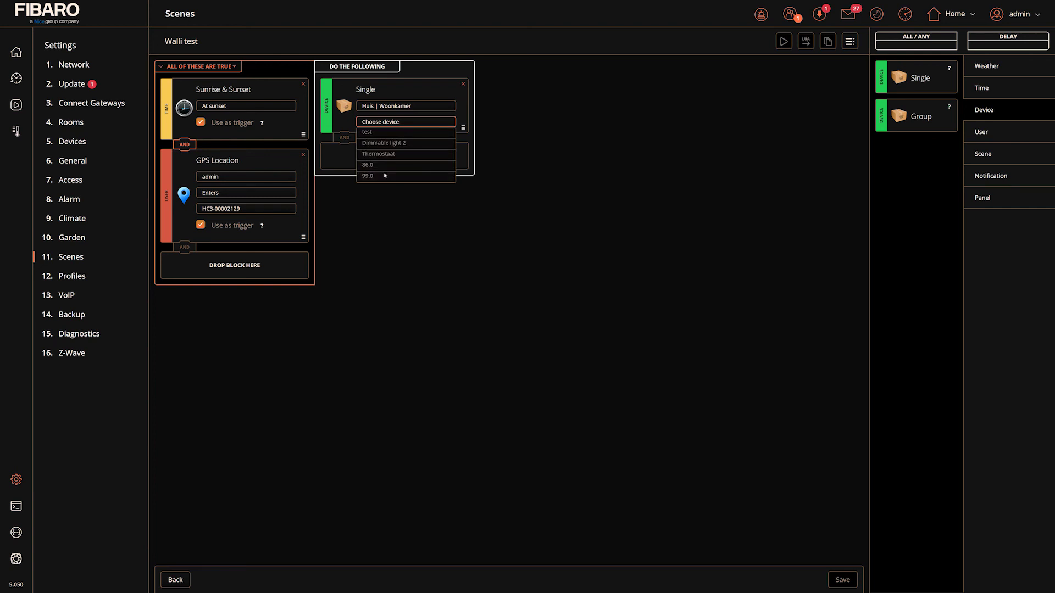
click(384, 176)
click(404, 138)
click(409, 160)
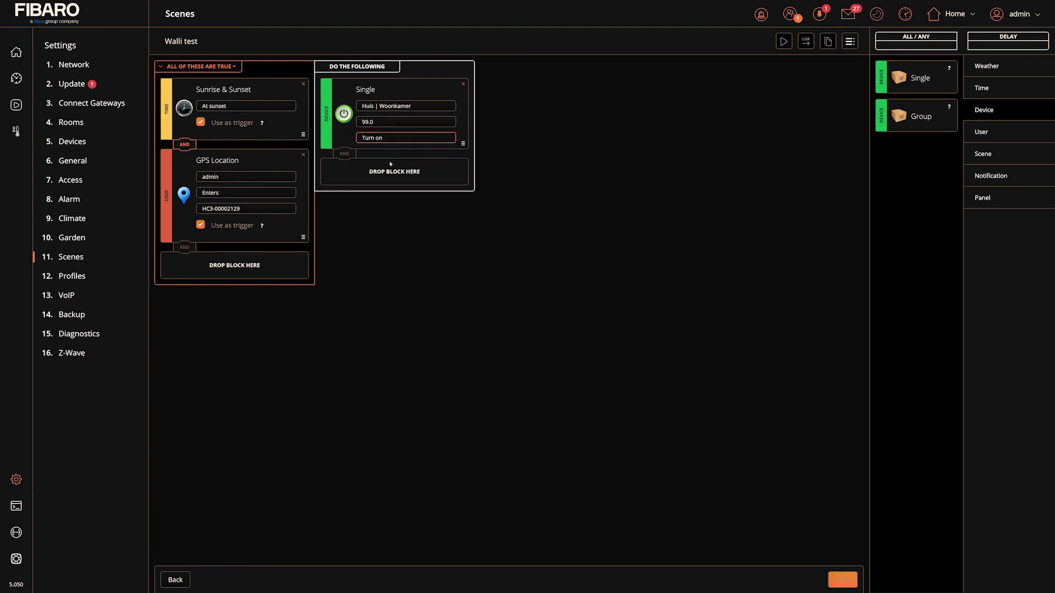
Add a second single-device action for outlet 99.0 in Huis | Woonkamer that sets the ring on colour to Green
drag(399, 206, 387, 181)
click(394, 187)
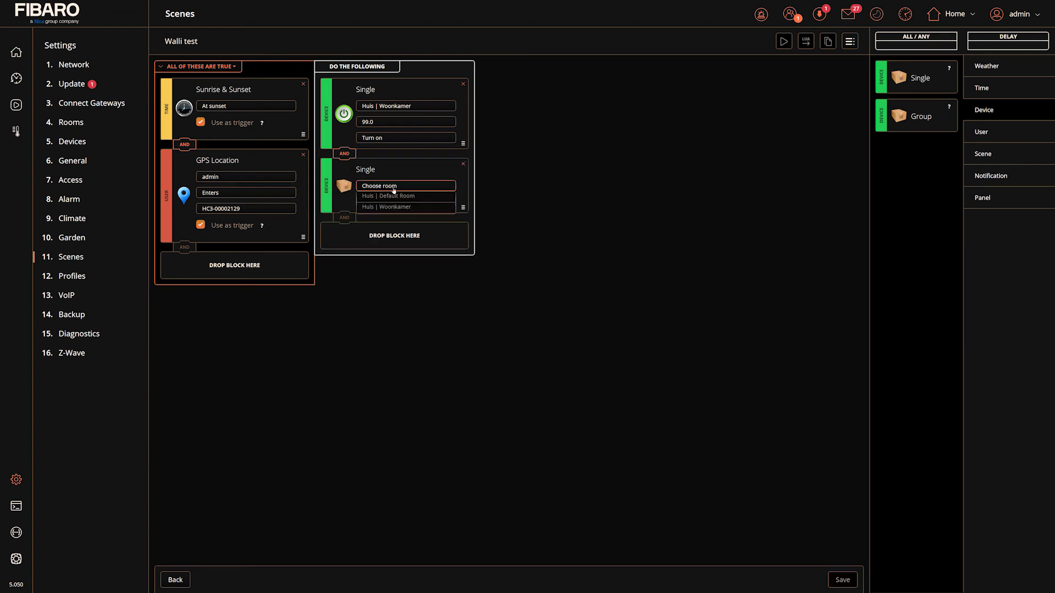
click(396, 207)
click(399, 207)
click(382, 258)
click(408, 220)
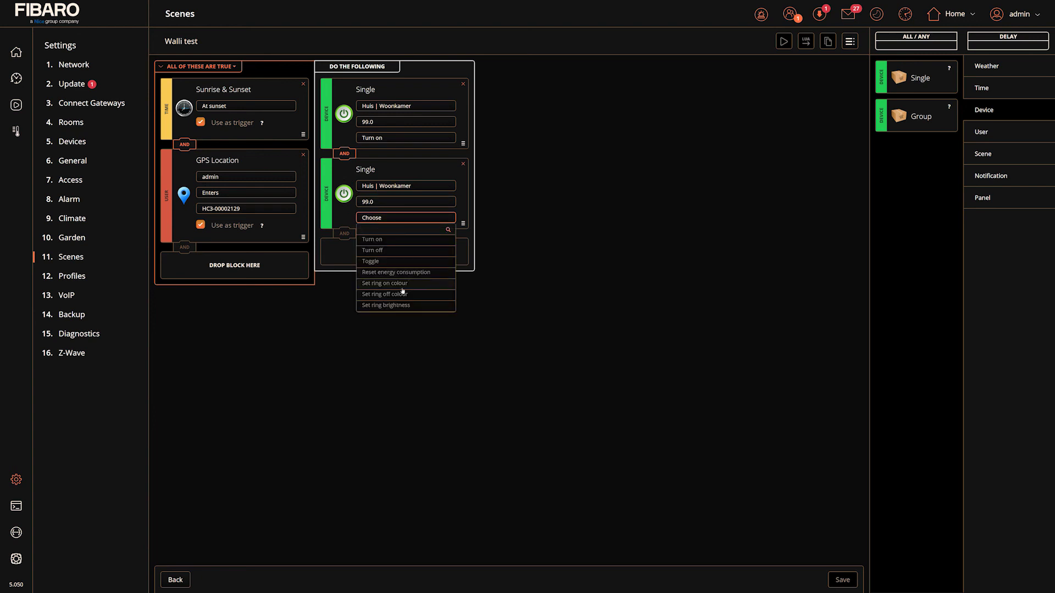
click(406, 283)
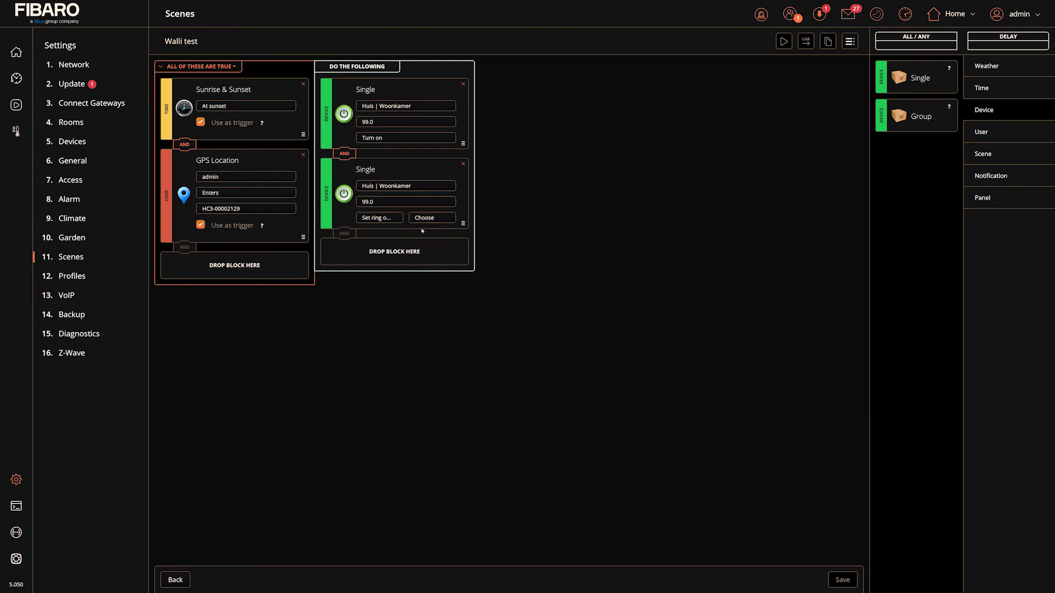
click(427, 218)
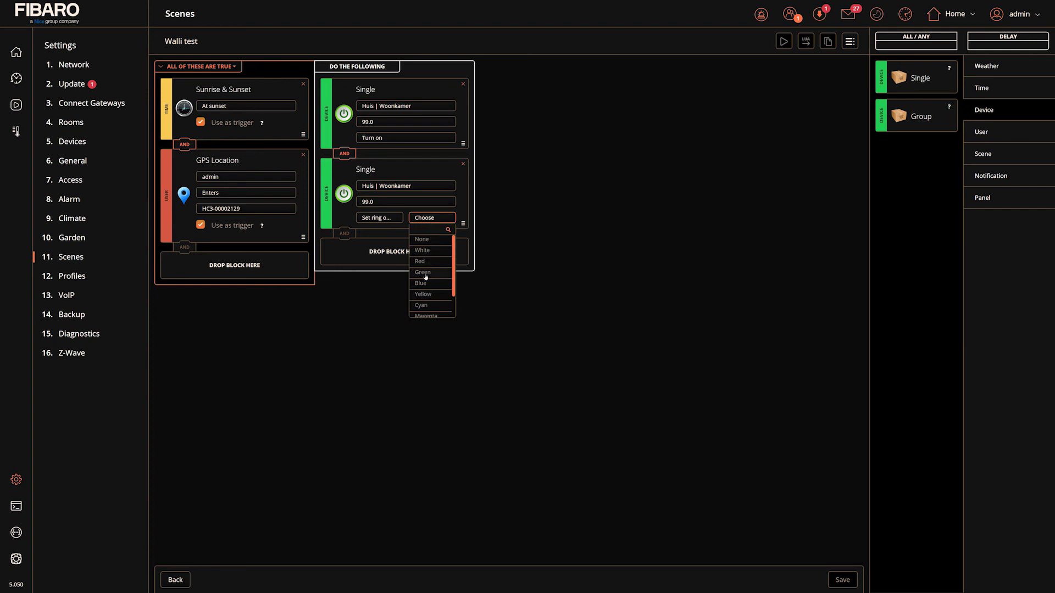
click(426, 274)
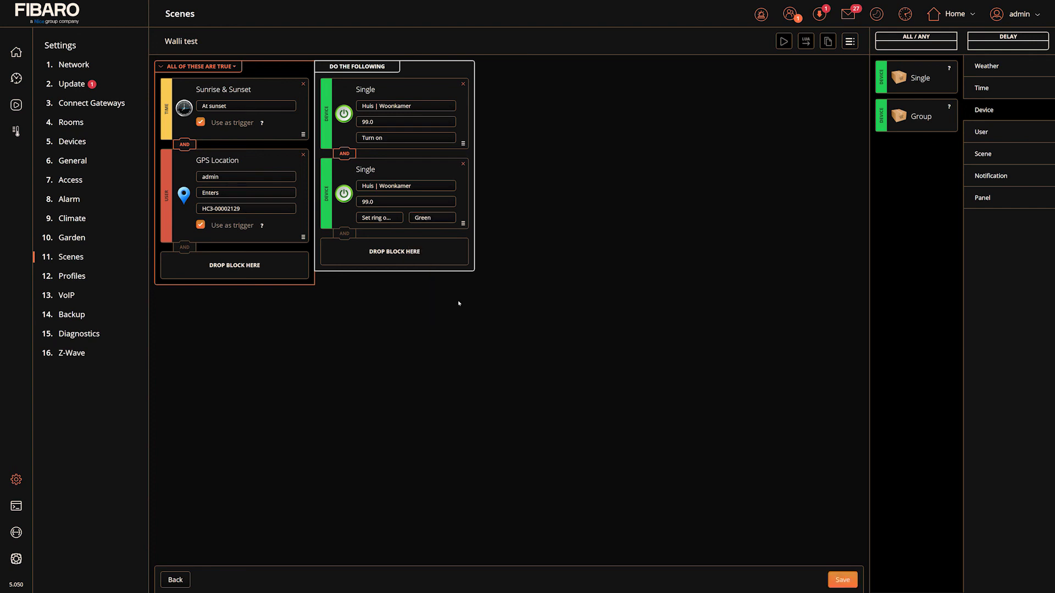